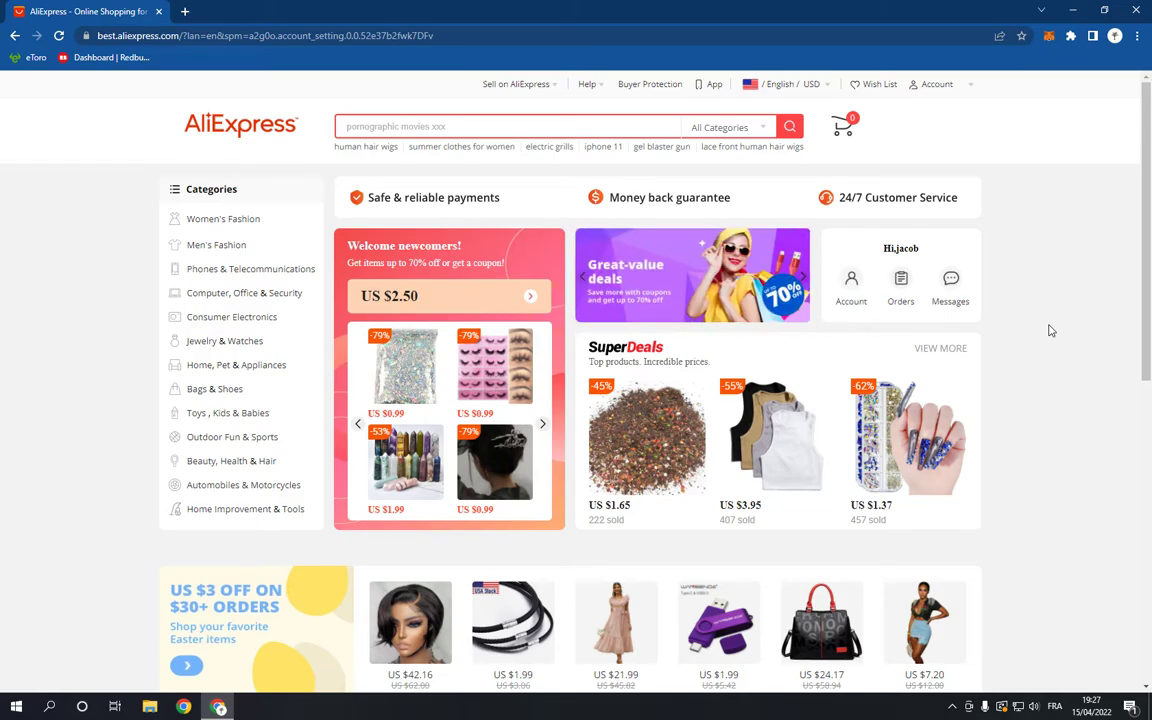
scroll(1050, 330, down, 10)
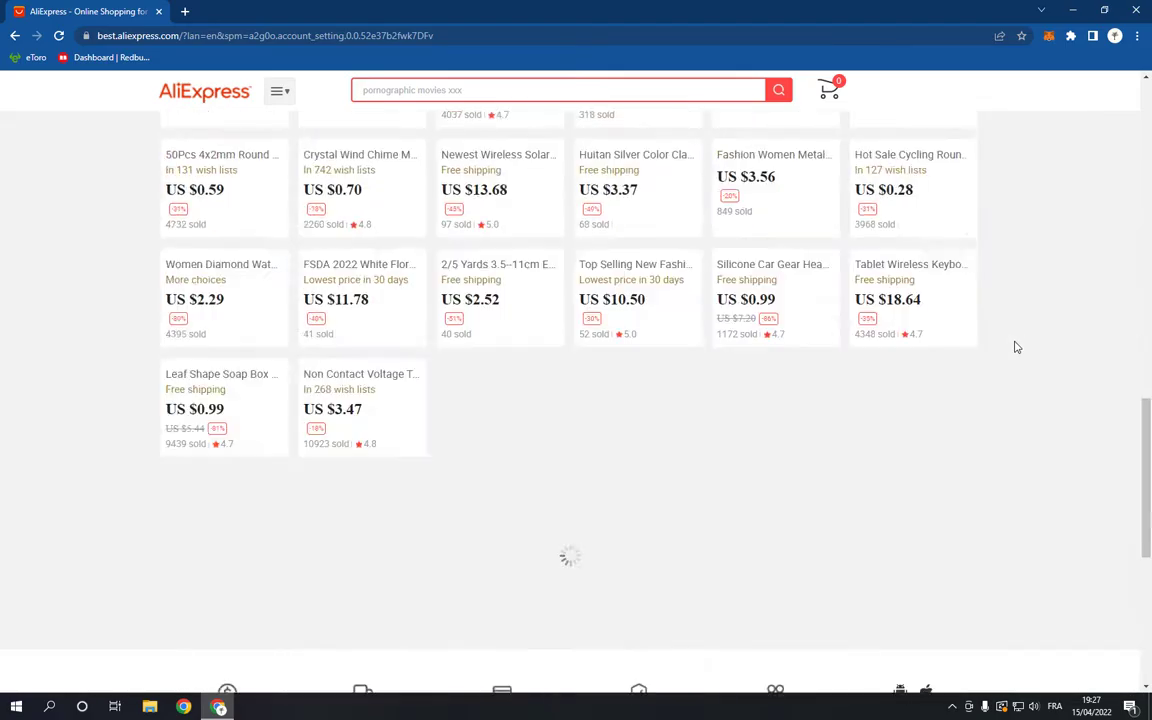
scroll(1016, 345, up, 10)
scroll(1016, 347, down, 5)
scroll(1016, 347, up, 5)
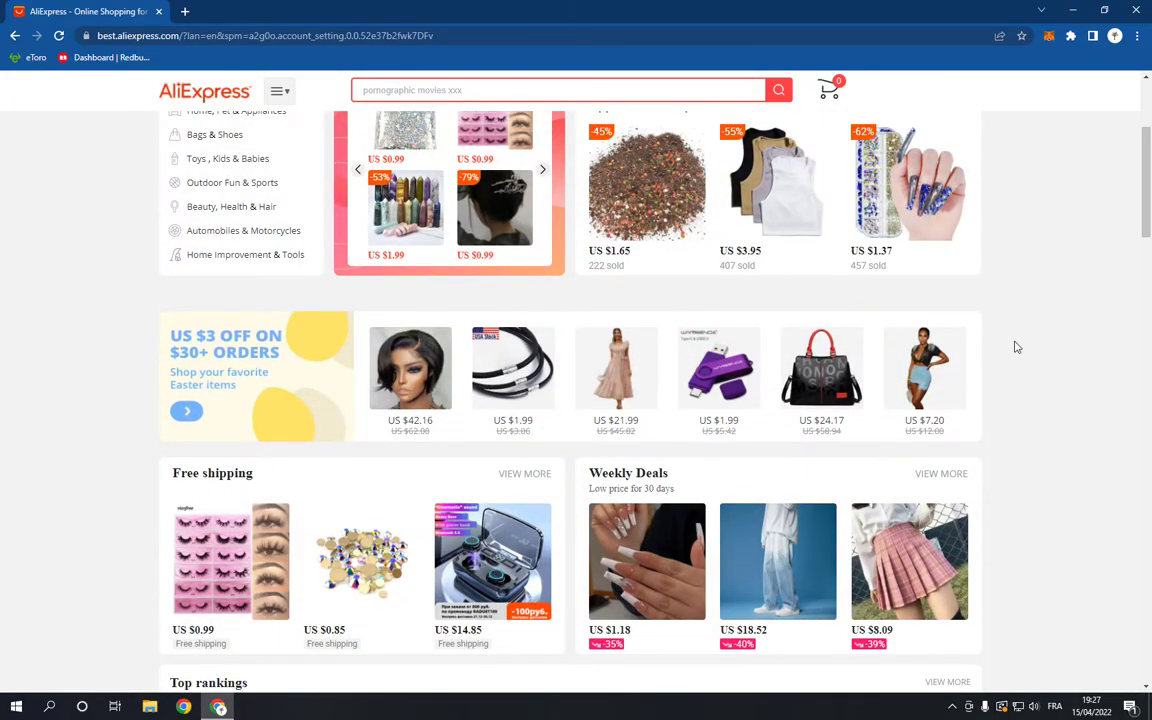
scroll(1016, 347, up, 3)
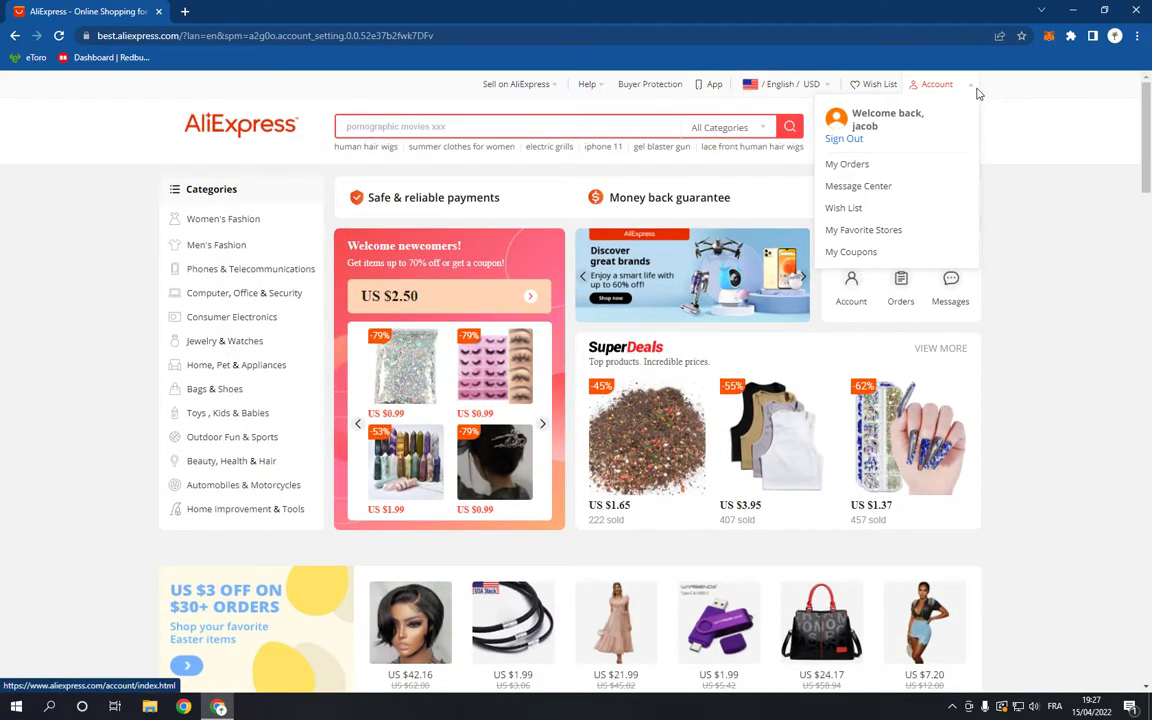
mouse_move(932, 84)
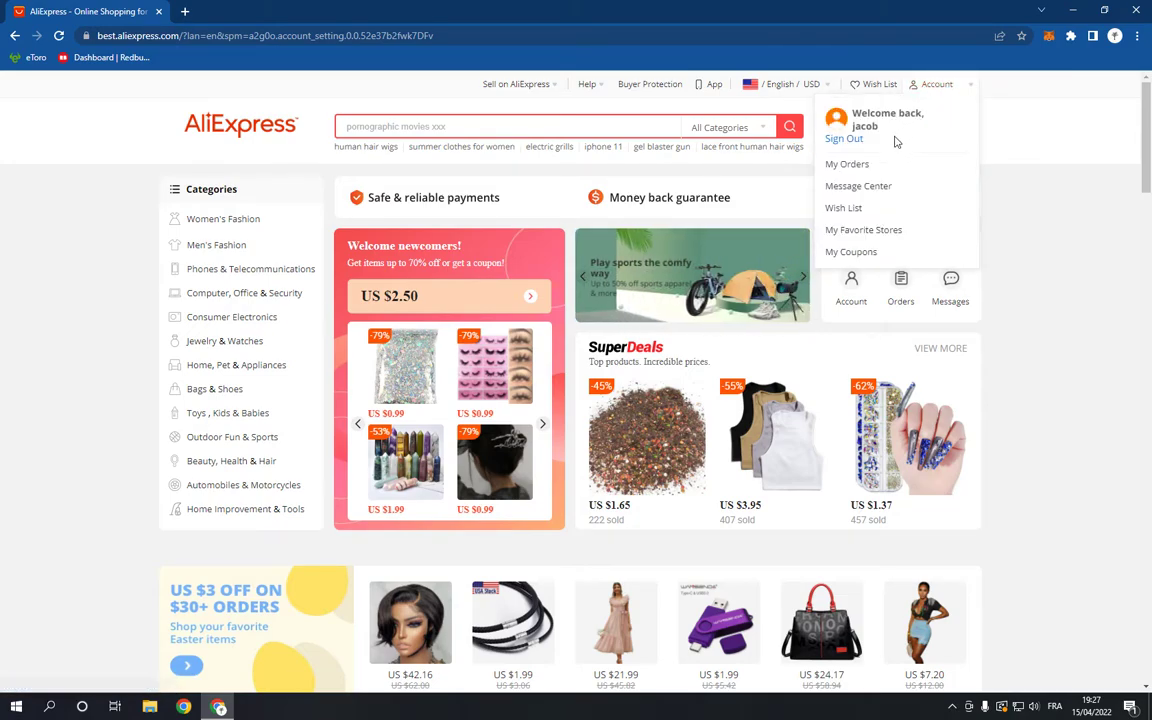
Go to My Orders from the Account dropdown to view the empty orders list
click(835, 166)
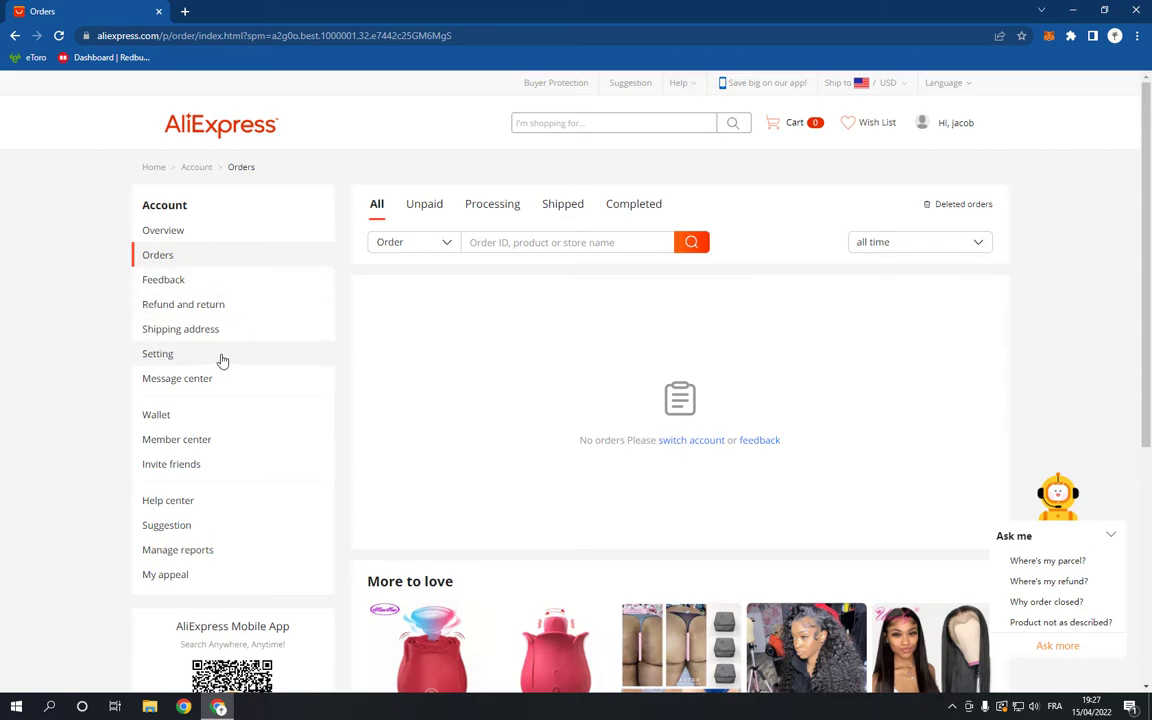
Open Setting from the Account sidebar on the Orders page
click(178, 355)
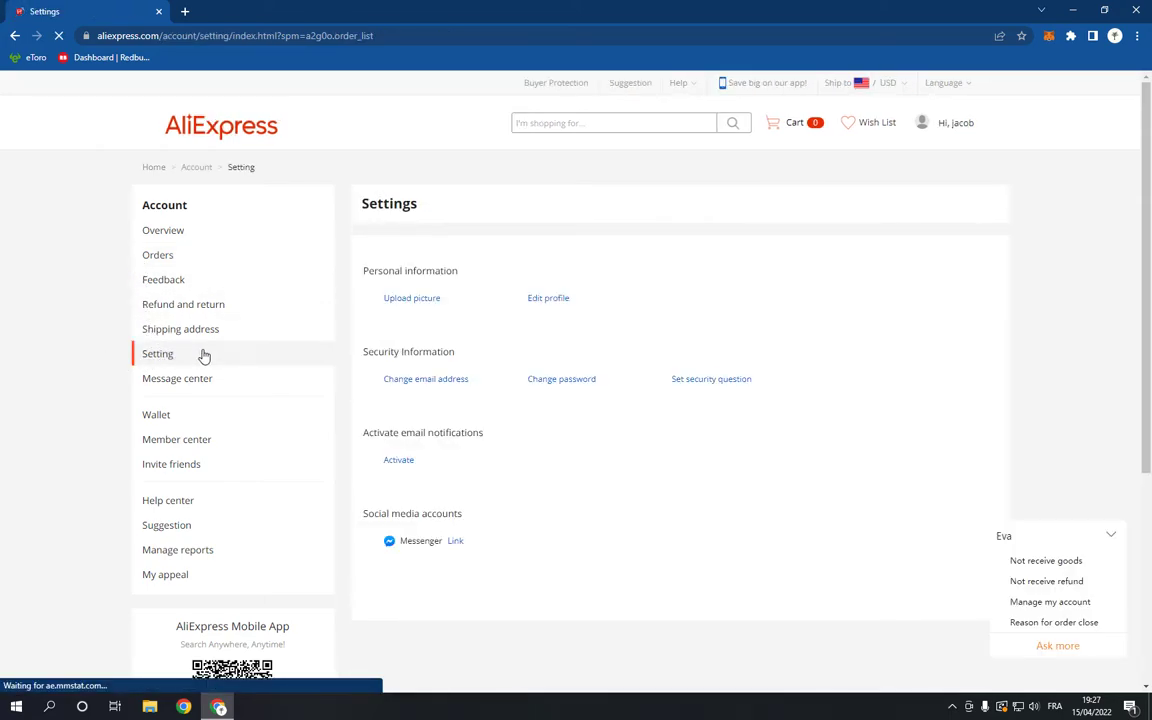